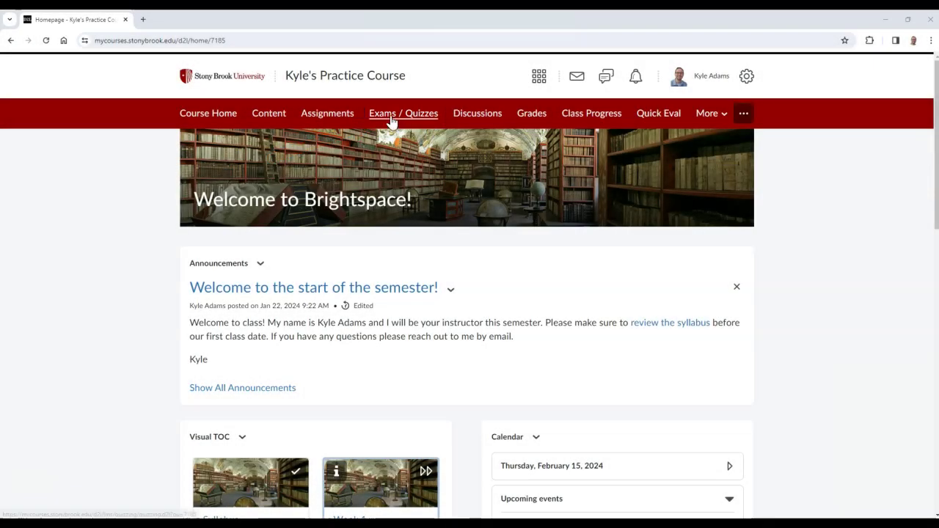
Step: Open the course's Exams / Quizzes area from the course navbar
click(391, 115)
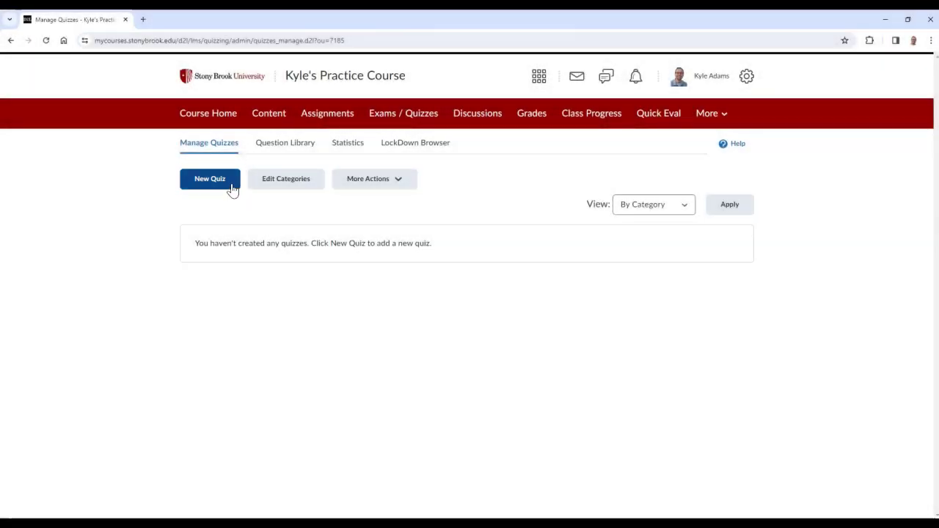
Step: Create a new, blank quiz from the Manage Quizzes page
click(231, 189)
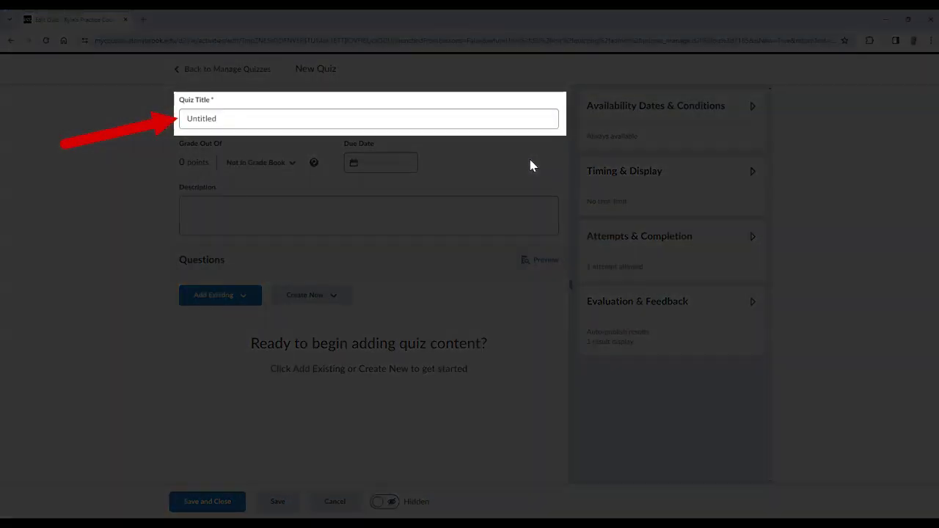
Step: Replace the 'Untitled' quiz title with 'Revolutionary War Quiz'
click(494, 119)
key(ctrl+a)
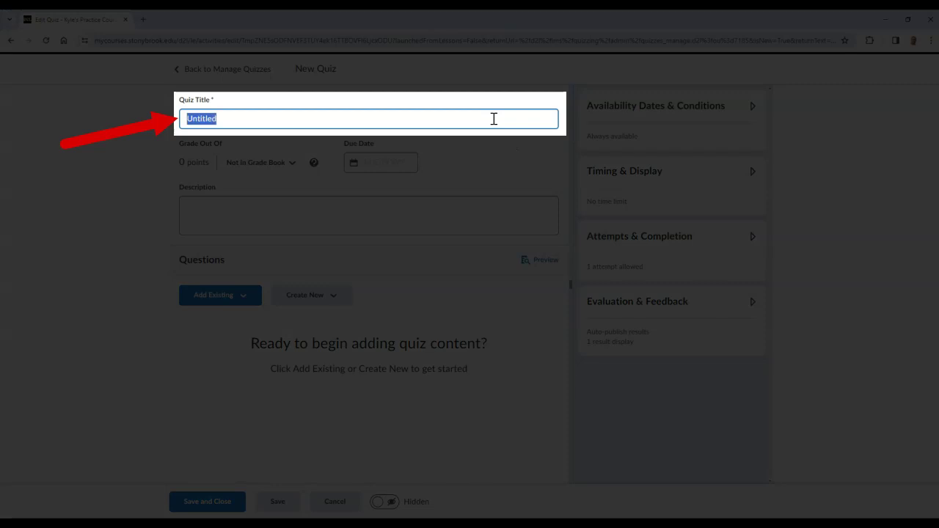
text(Revolutionary )
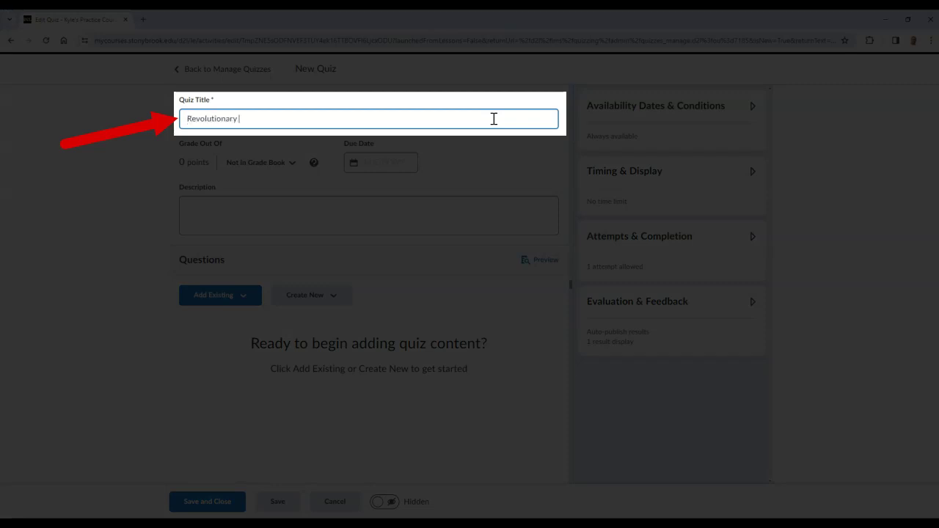
text(War Quiz)
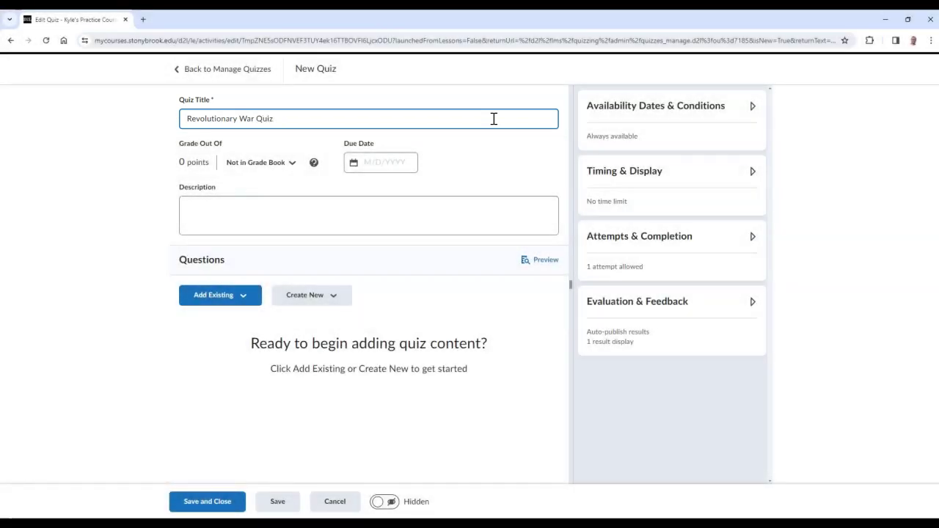
click(508, 165)
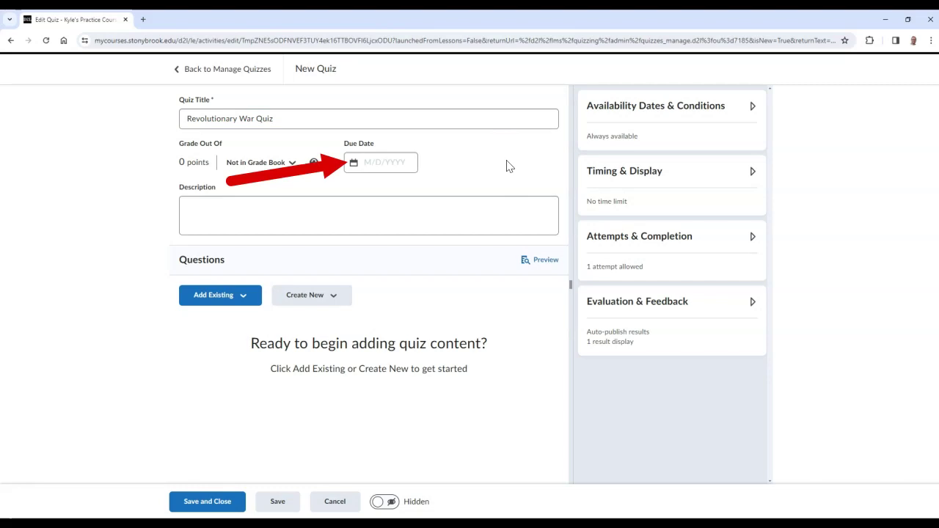
Step: Set the quiz due date to February 20, 2024, at 10:00 PM
click(372, 162)
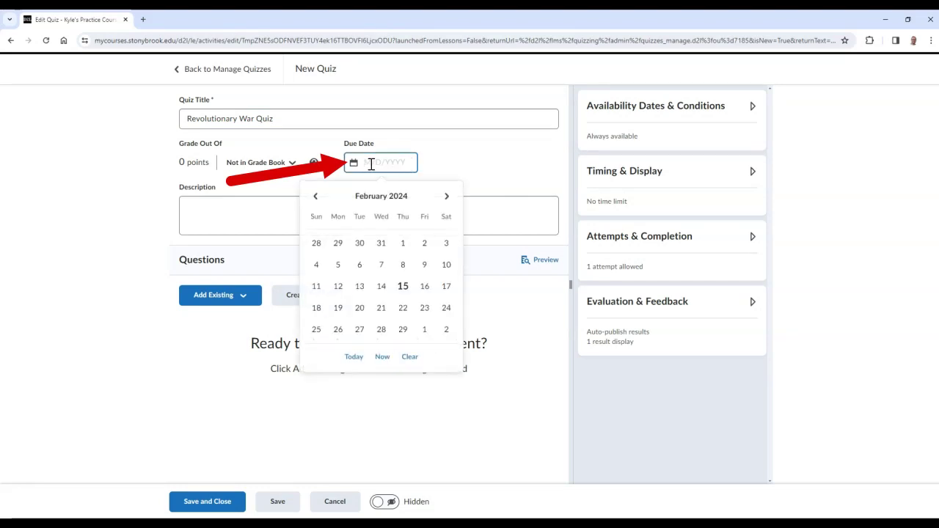
click(359, 313)
click(438, 167)
click(449, 261)
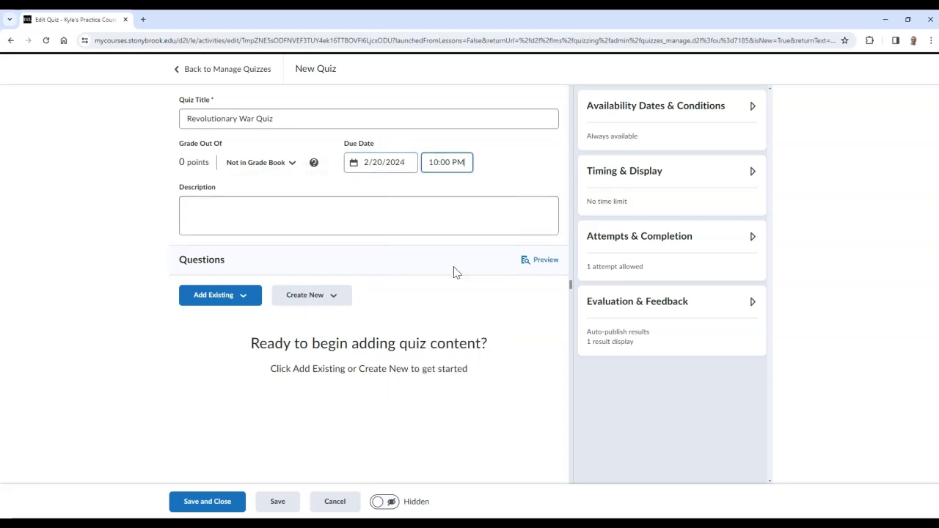
click(521, 179)
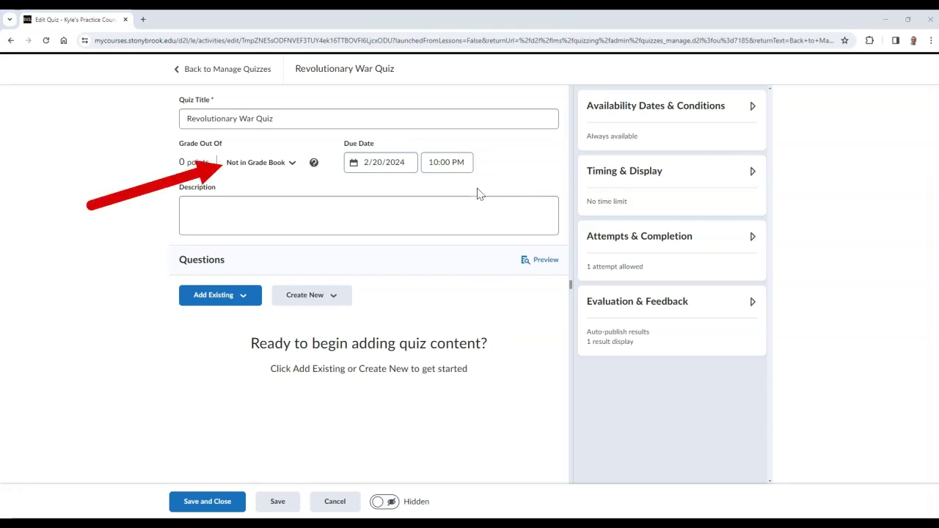
Step: Create a new grade item for the quiz in the Quizzes grade category
click(295, 165)
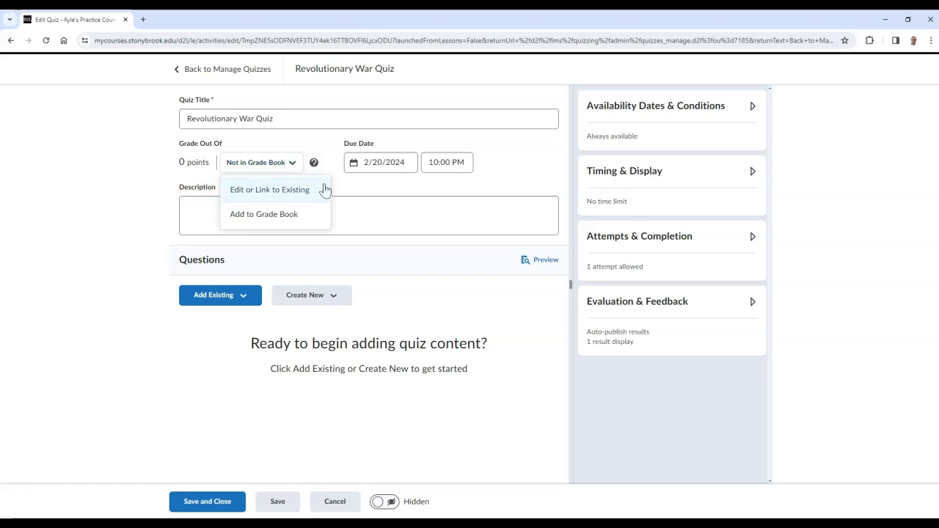
click(324, 189)
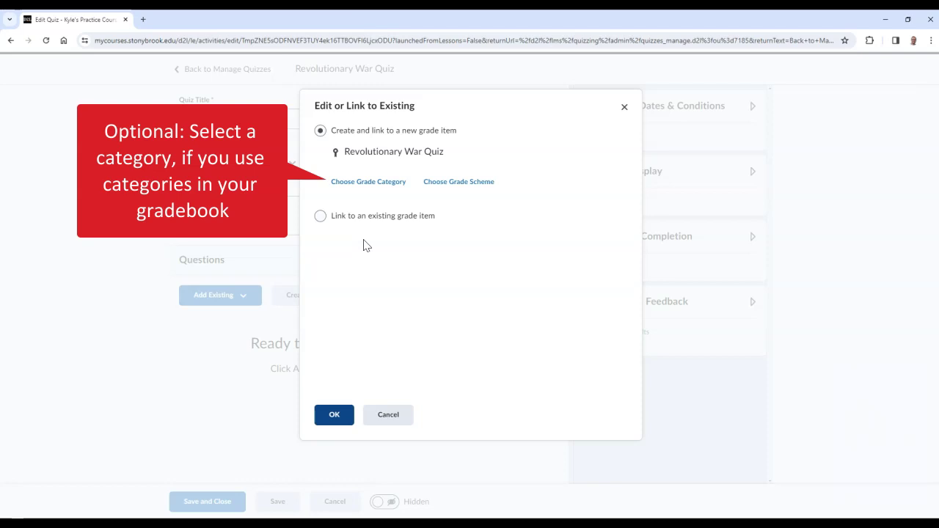
click(387, 189)
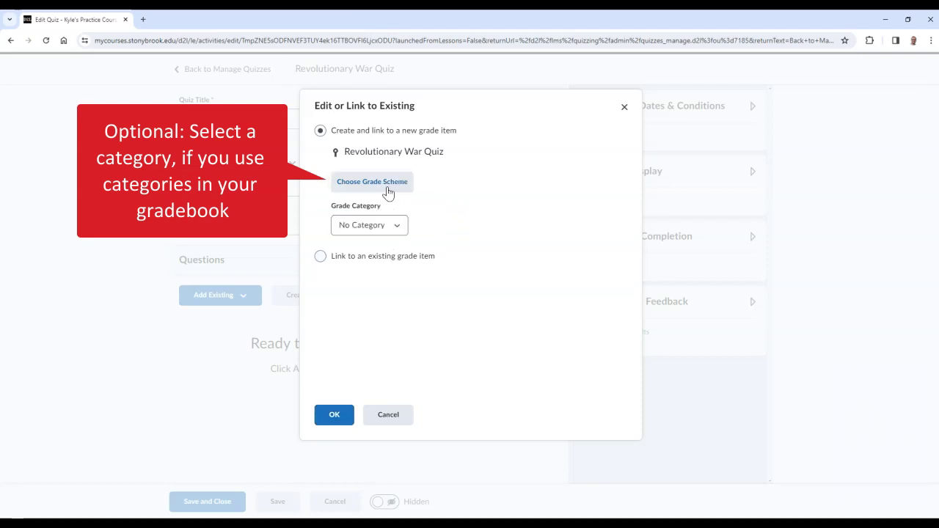
click(396, 229)
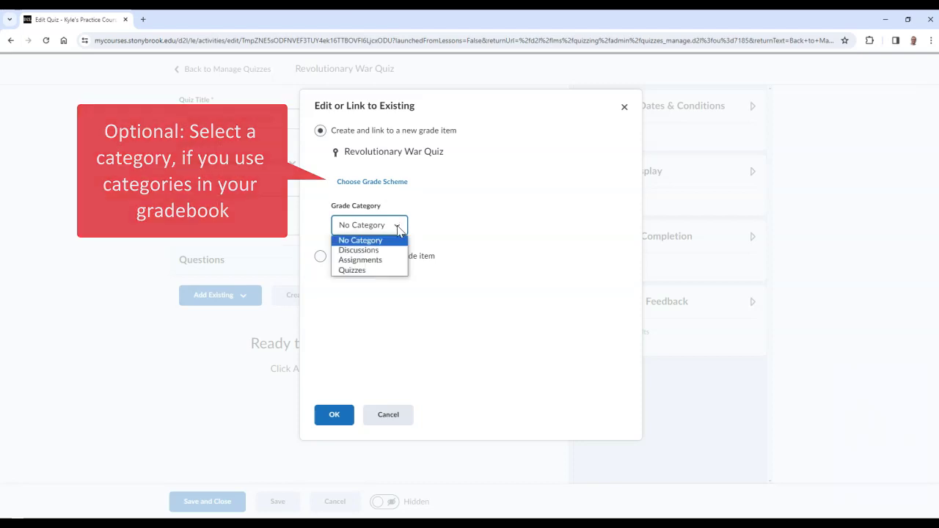
click(388, 270)
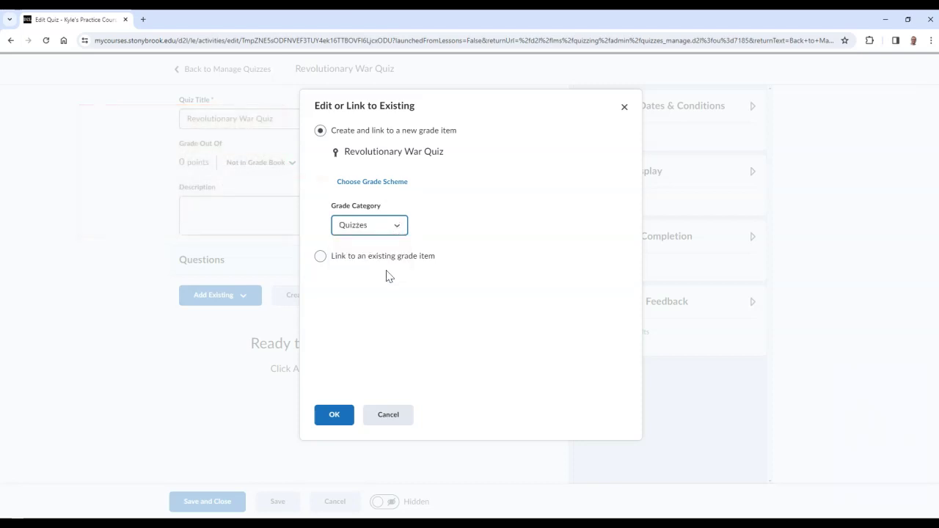
click(379, 324)
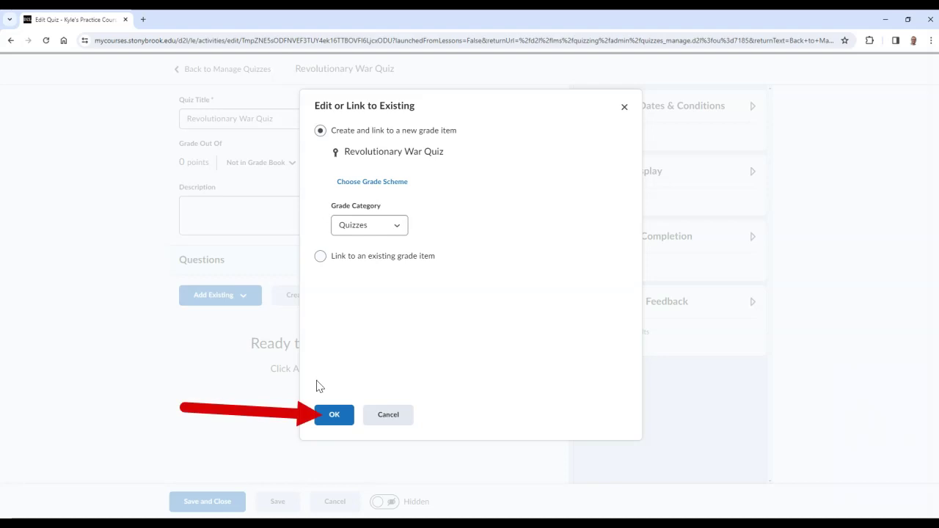
Step: Confirm the new grade item and change Grade Out Of from 0 to 100 points
click(328, 415)
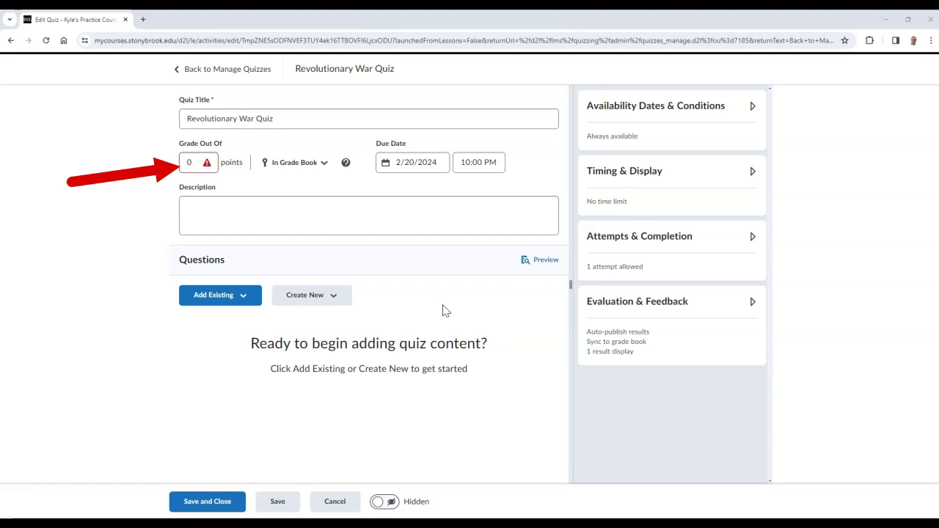
click(198, 163)
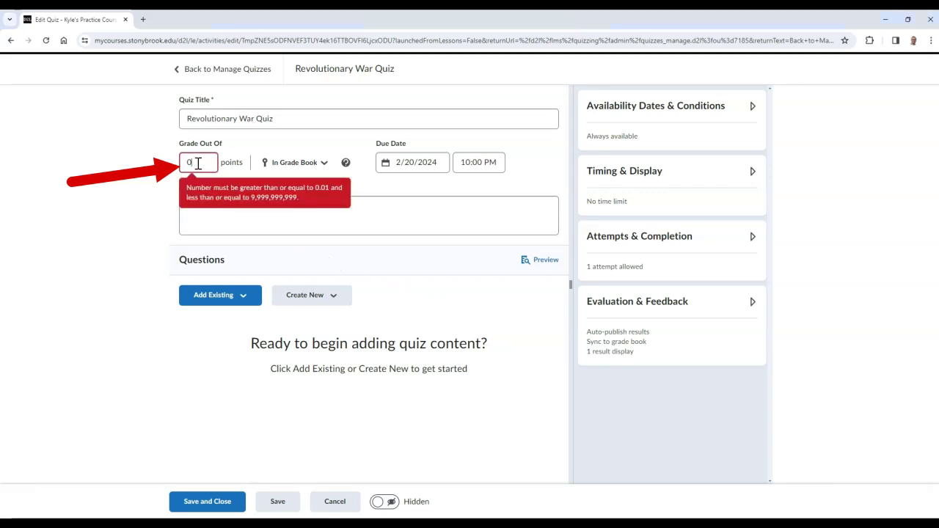
key(BackSpace)
text(100)
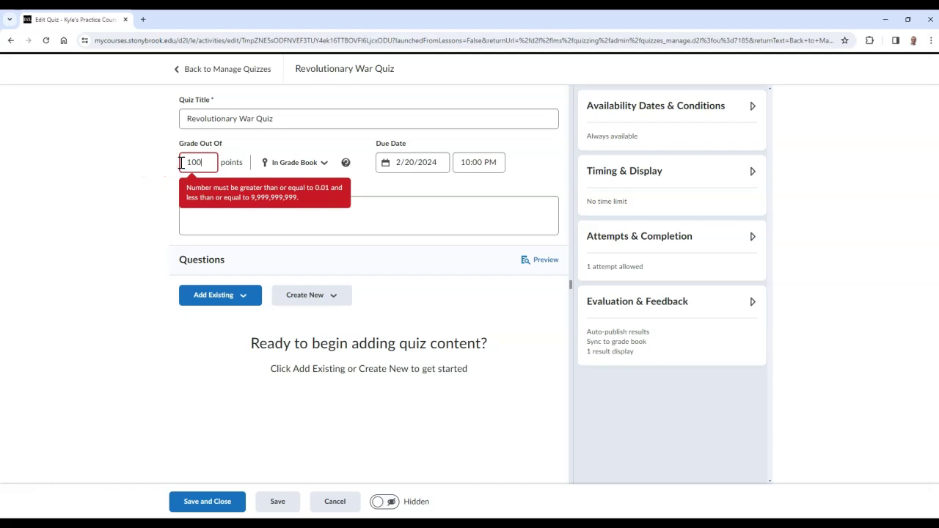
click(123, 282)
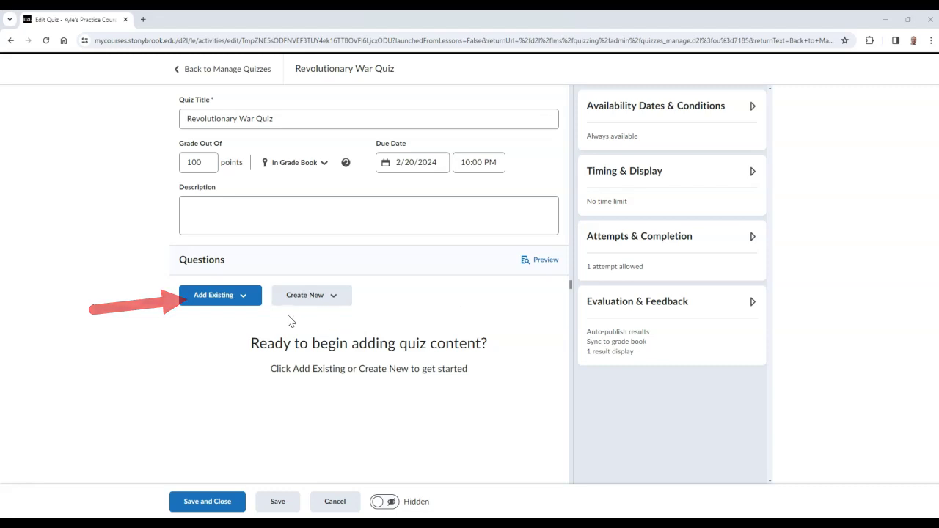
Step: Import Section 1 Questions from the Question Library, excluding the battles-during-the-revolution question
click(258, 298)
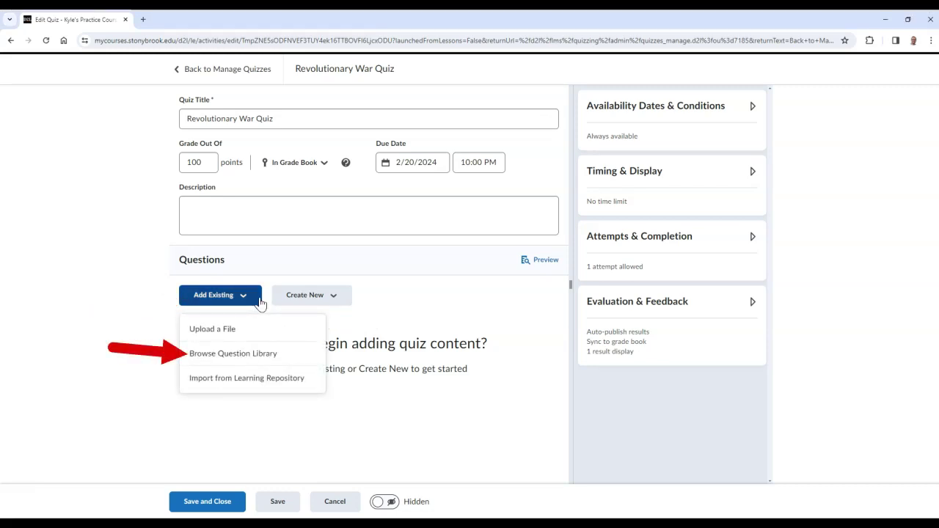
click(288, 356)
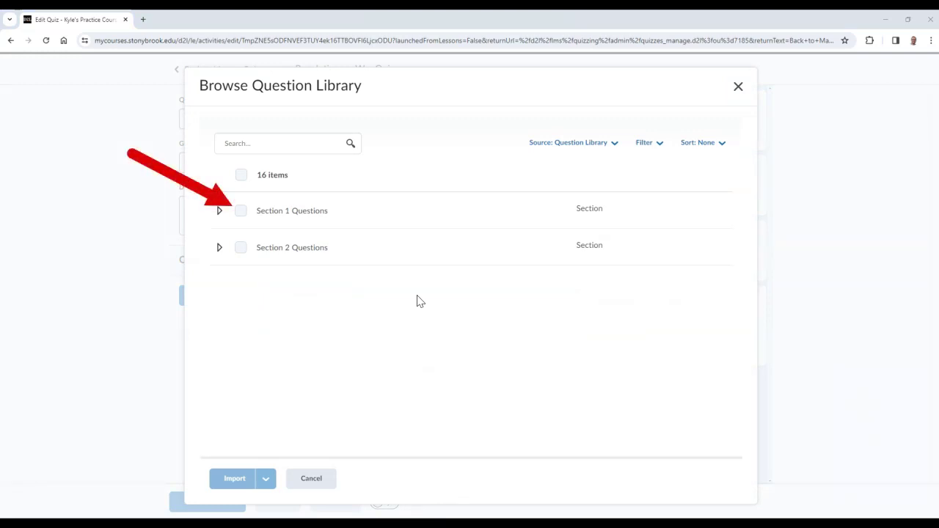
click(242, 211)
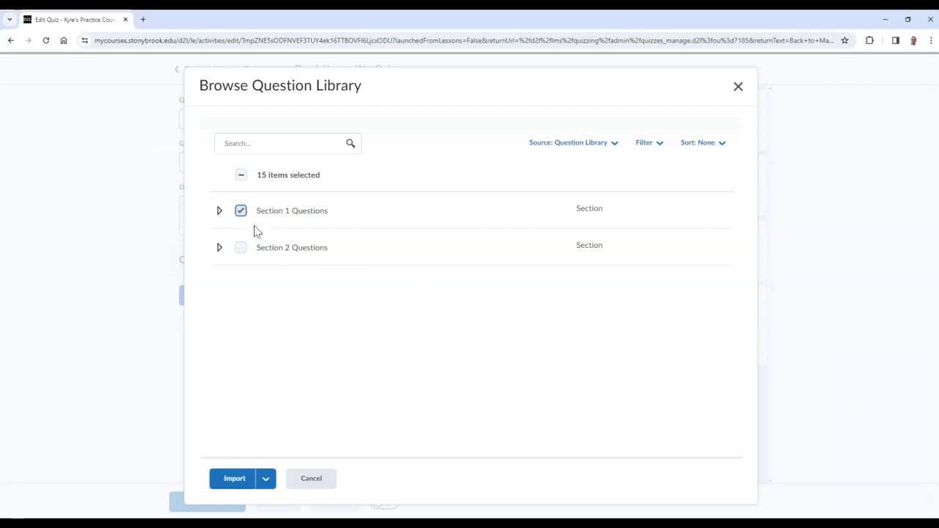
click(219, 211)
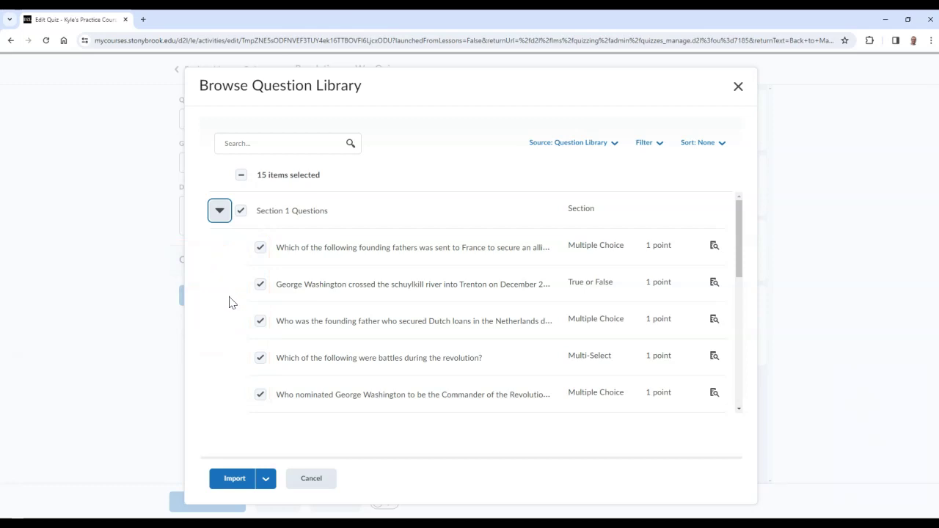
click(260, 359)
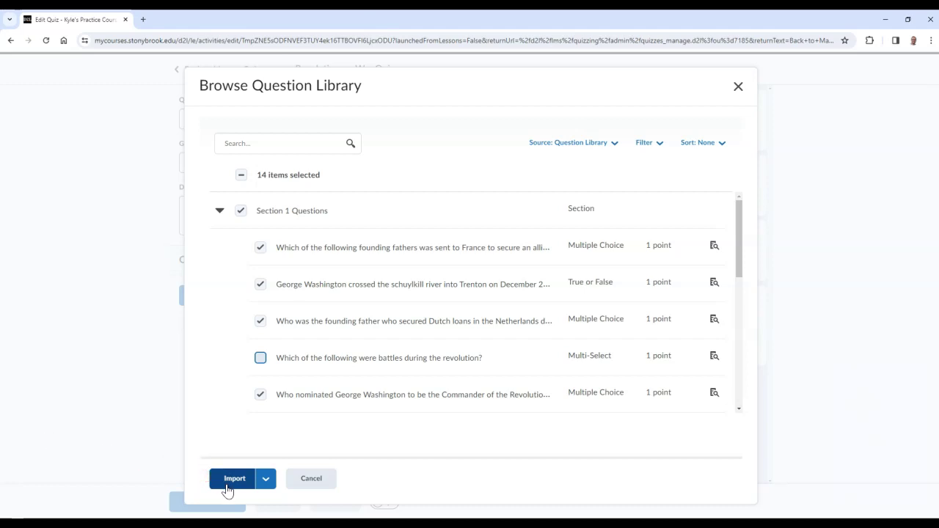
click(227, 489)
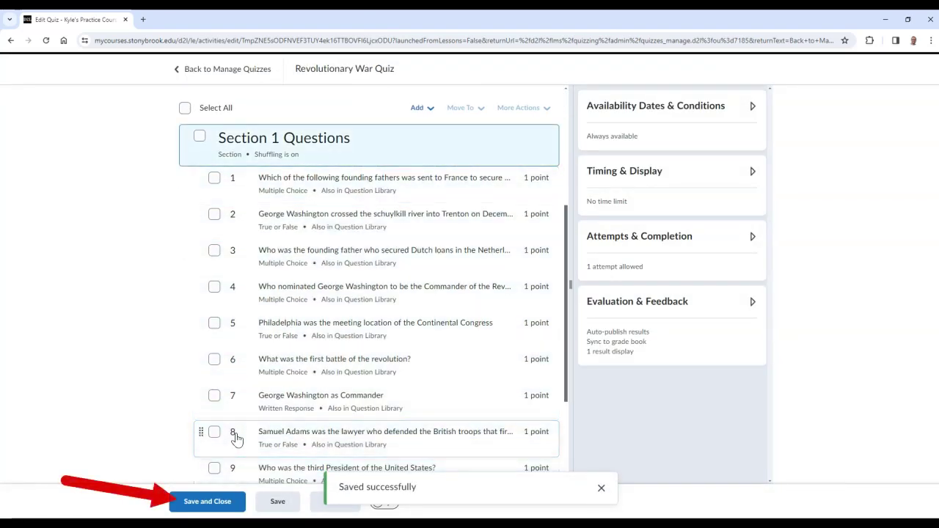
Step: Save and close the Revolutionary War Quiz editor
click(240, 506)
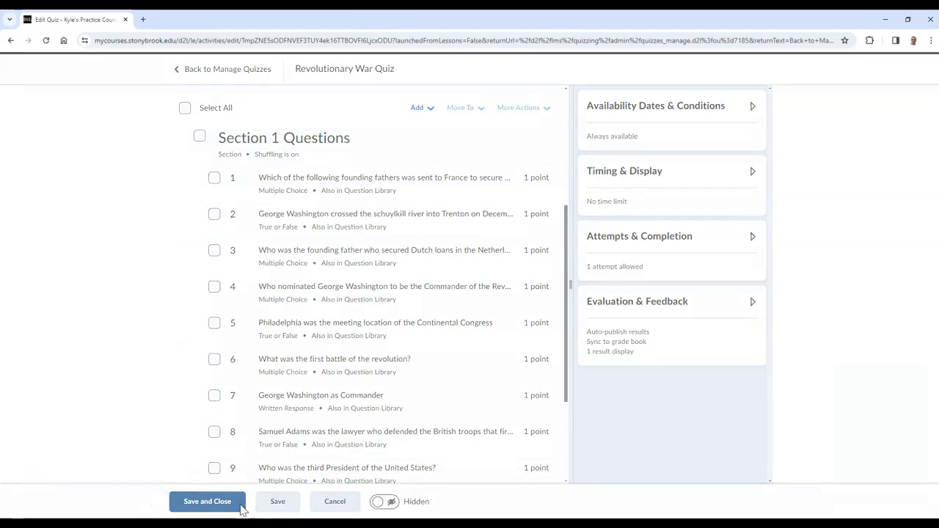